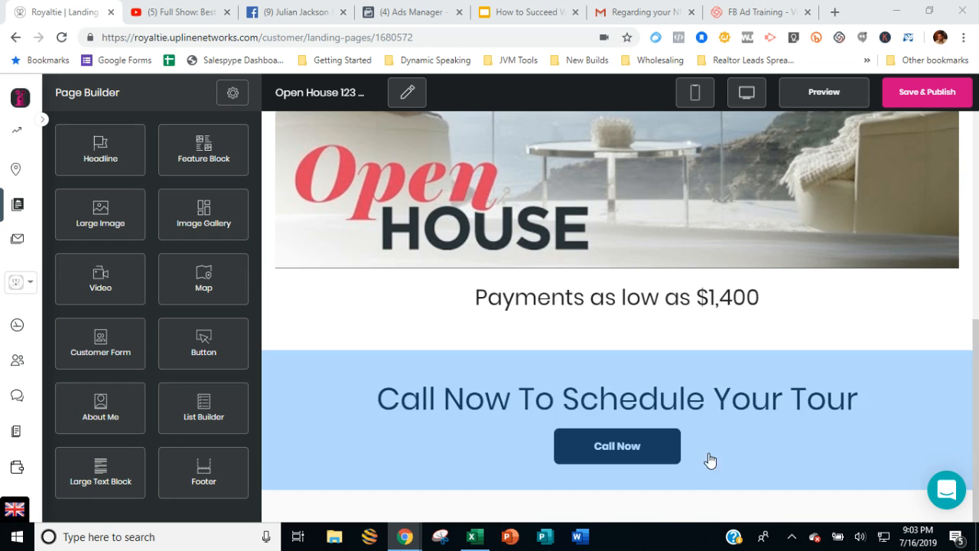
# Save and publish the Open House 123 landing page
pyautogui.scroll(5, 630, 301)
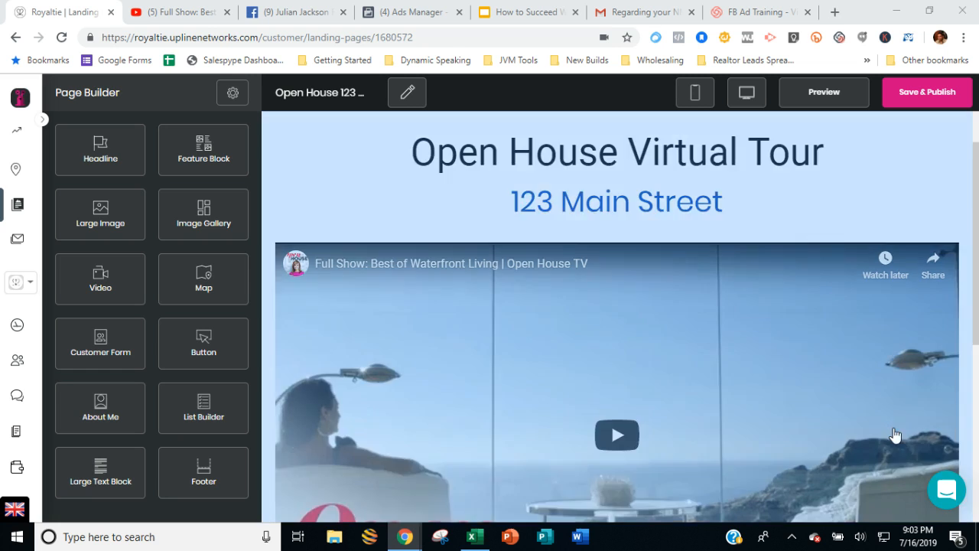
pyautogui.scroll(-5, 889, 436)
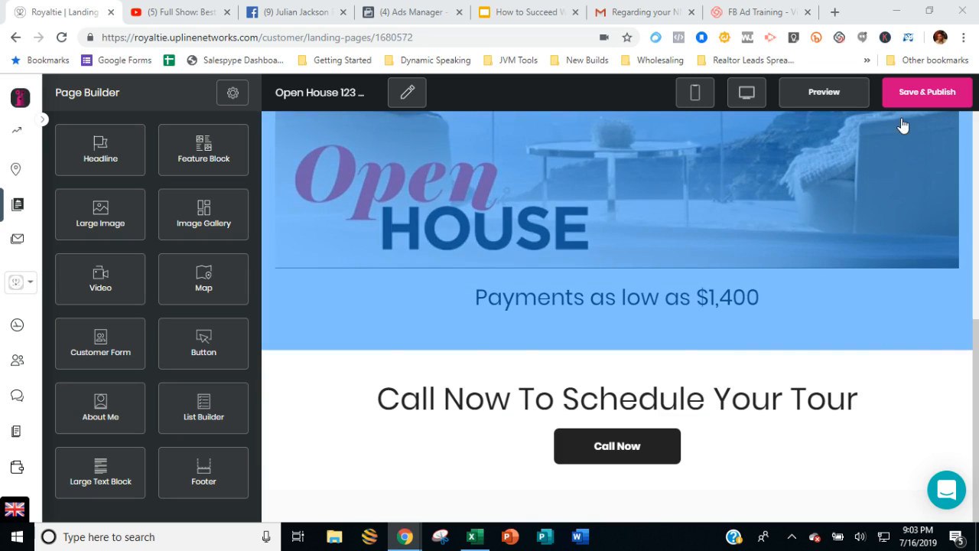
pyautogui.click(939, 92)
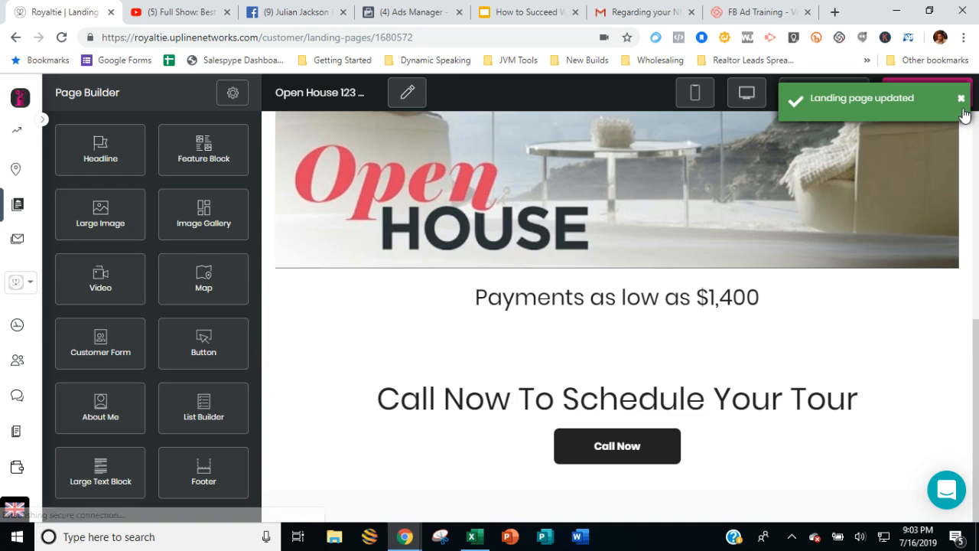
pyautogui.click(961, 99)
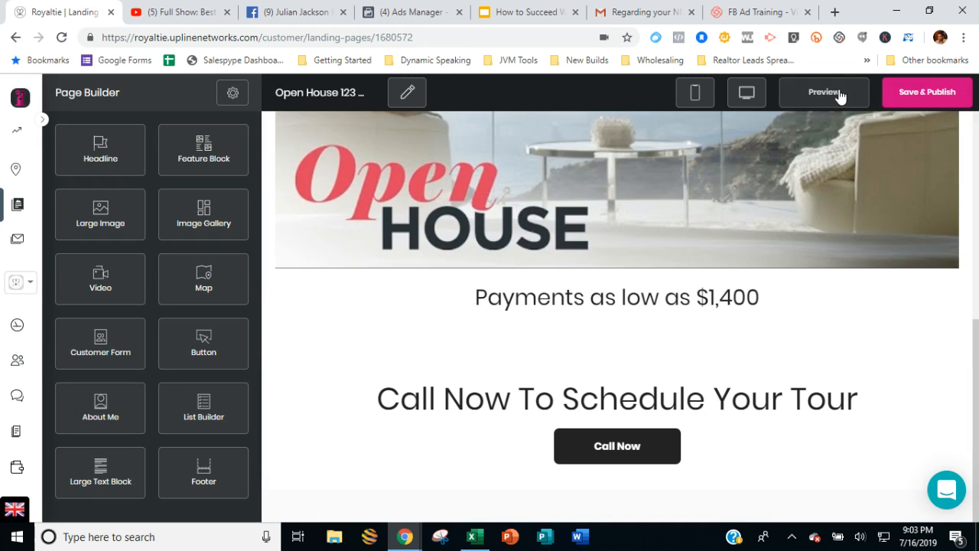
# Open the preview of the published Open House page and copy its web address
pyautogui.click(839, 93)
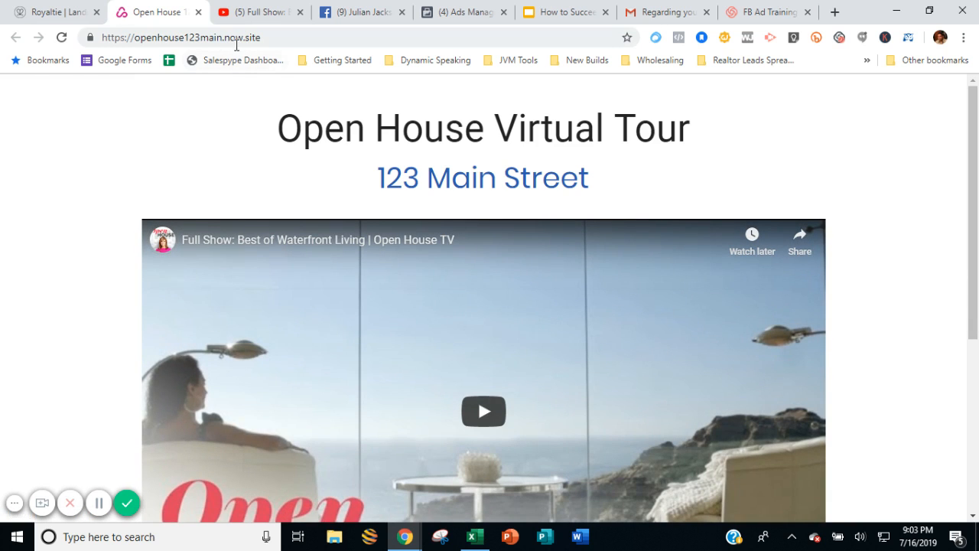
pyautogui.click(236, 42)
pyautogui.rightClick(236, 45)
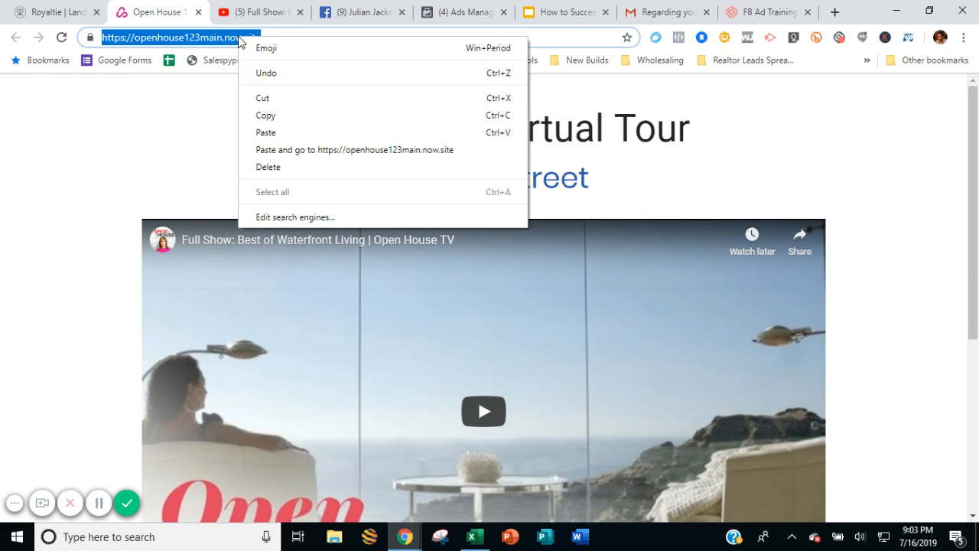
pyautogui.click(272, 119)
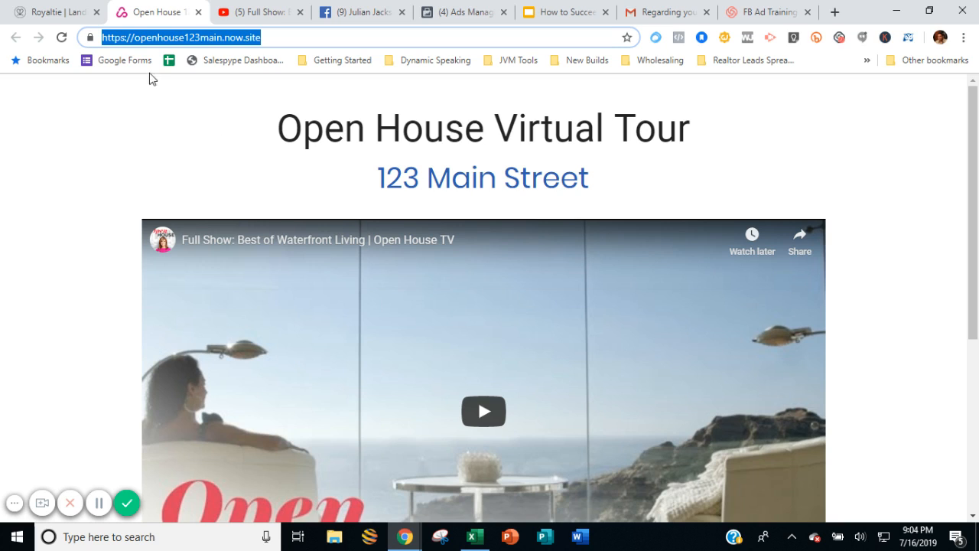
# Start a new landing page in Royaltie's page builder and name it "Open House Lead Capture"
pyautogui.click(59, 14)
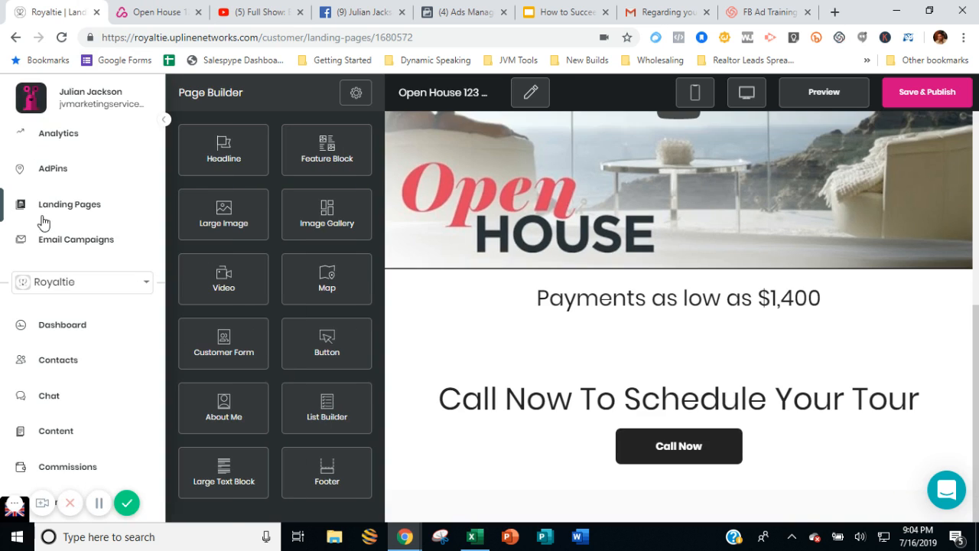
pyautogui.click(45, 211)
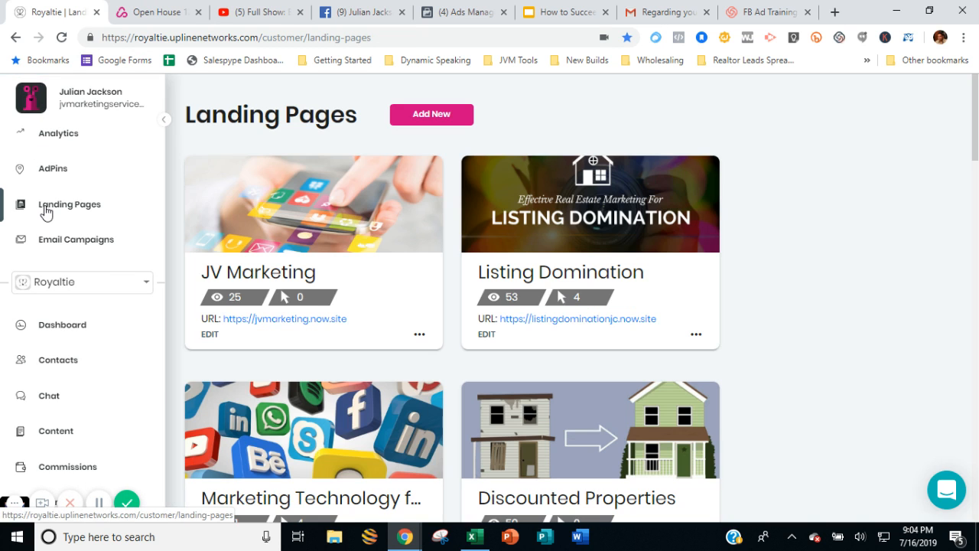
pyautogui.click(444, 118)
pyautogui.click(424, 280)
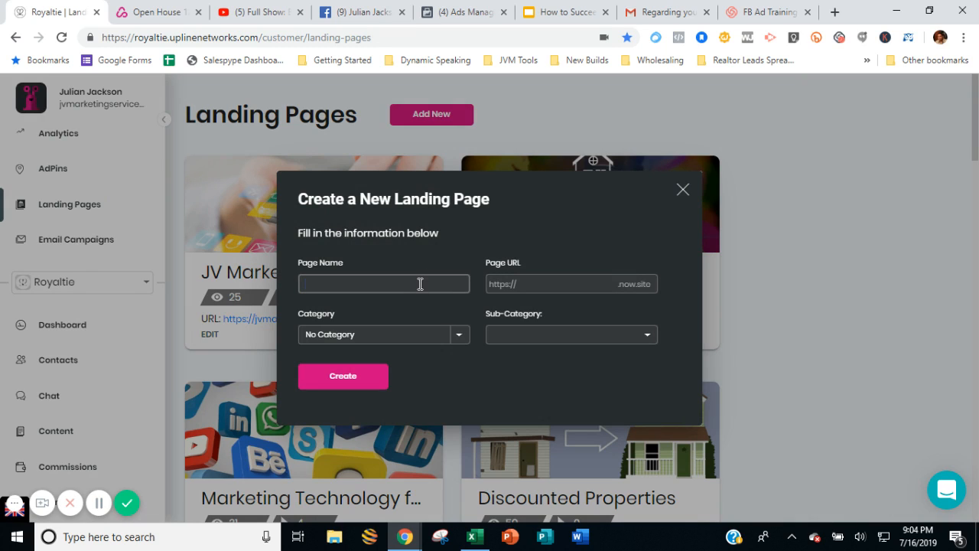
pyautogui.write('Open House Lead Capture')
# Set the new landing page's URL to openhouse123lc
pyautogui.press('Tab')
pyautogui.write('openhouselea')
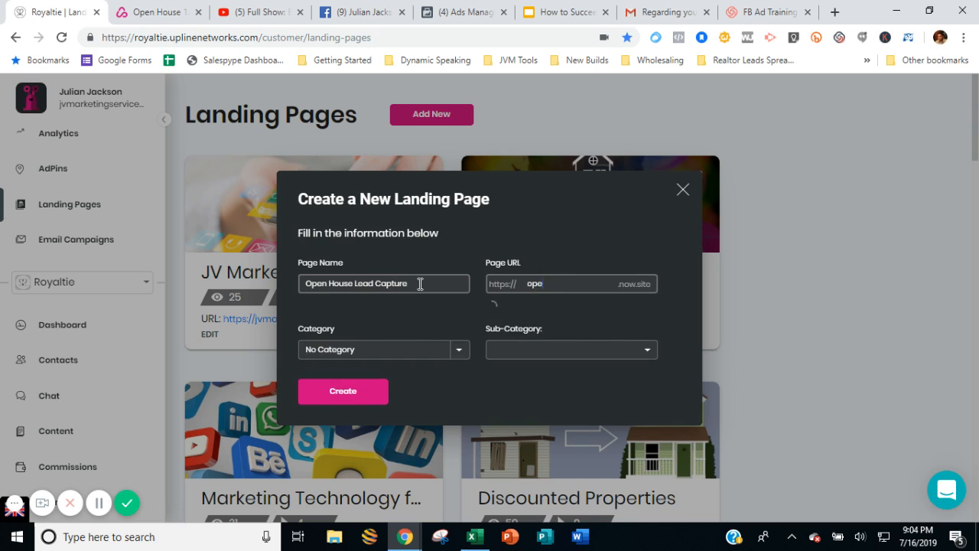
pyautogui.write('dca')
pyautogui.press('BackSpace')
pyautogui.press('BackSpace')
pyautogui.press('BackSpace')
pyautogui.press('BackSpace')
pyautogui.press('BackSpace')
pyautogui.write('c')
pyautogui.press('Left')
pyautogui.press('Left')
pyautogui.write('123')
# Choose the Real Estate category and Realtor sub-category, and create the landing page
pyautogui.click(411, 341)
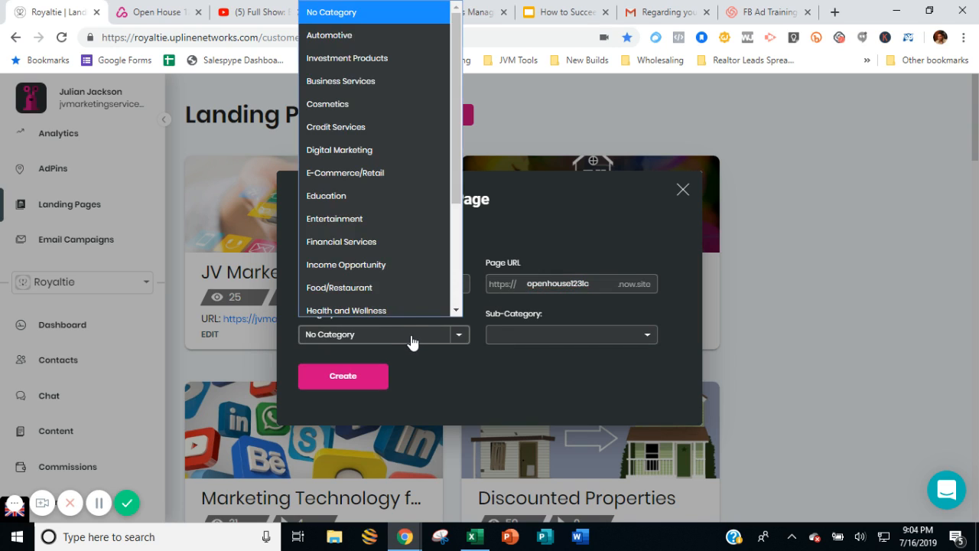
pyautogui.scroll(-3, 372, 219)
pyautogui.click(355, 236)
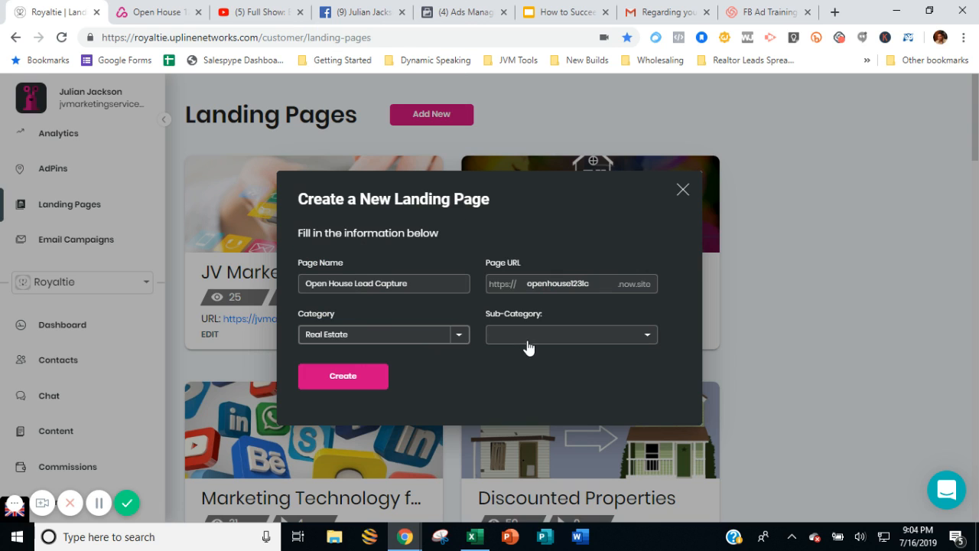
pyautogui.click(527, 340)
pyautogui.click(575, 452)
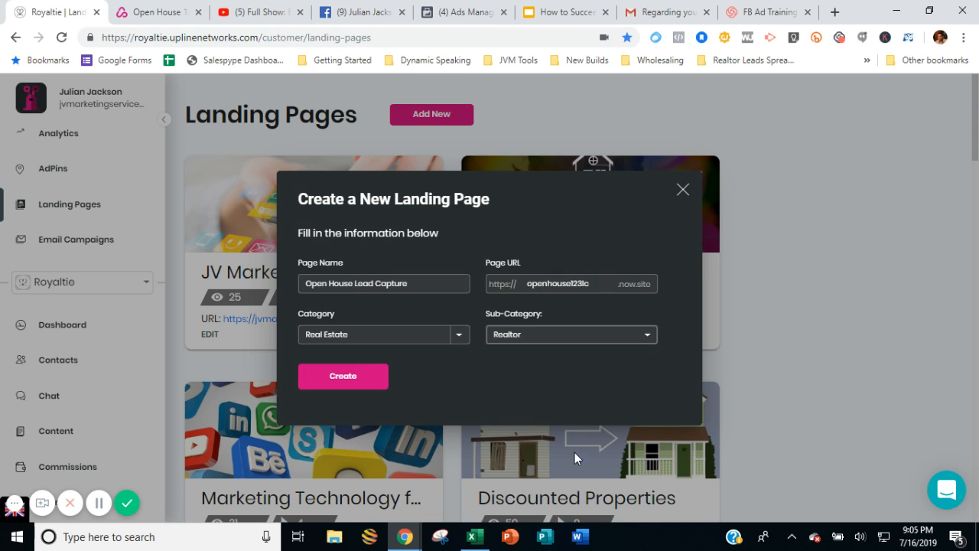
pyautogui.click(359, 385)
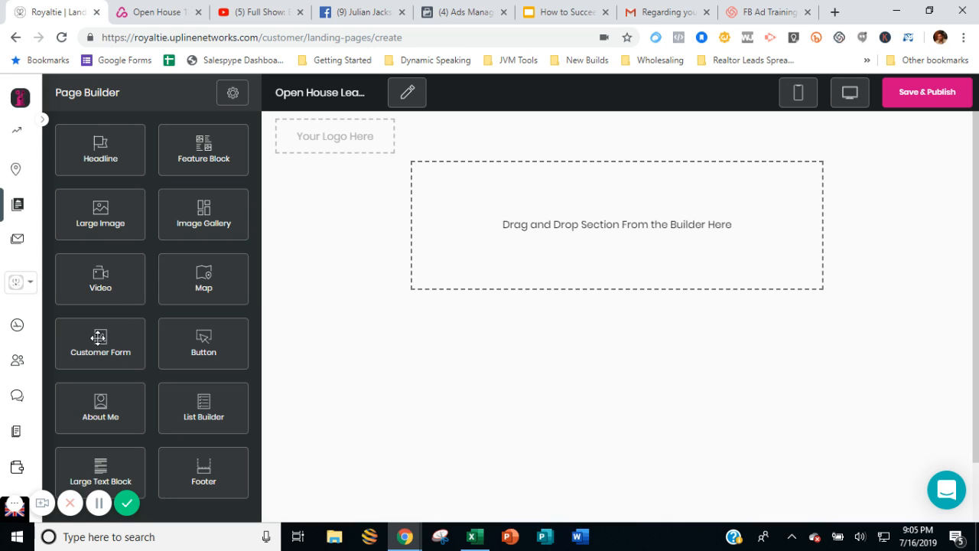
# Add a Customer Form section to the empty page and make its Name and Phone fields required
pyautogui.moveTo(99, 337); pyautogui.dragTo(630, 213)
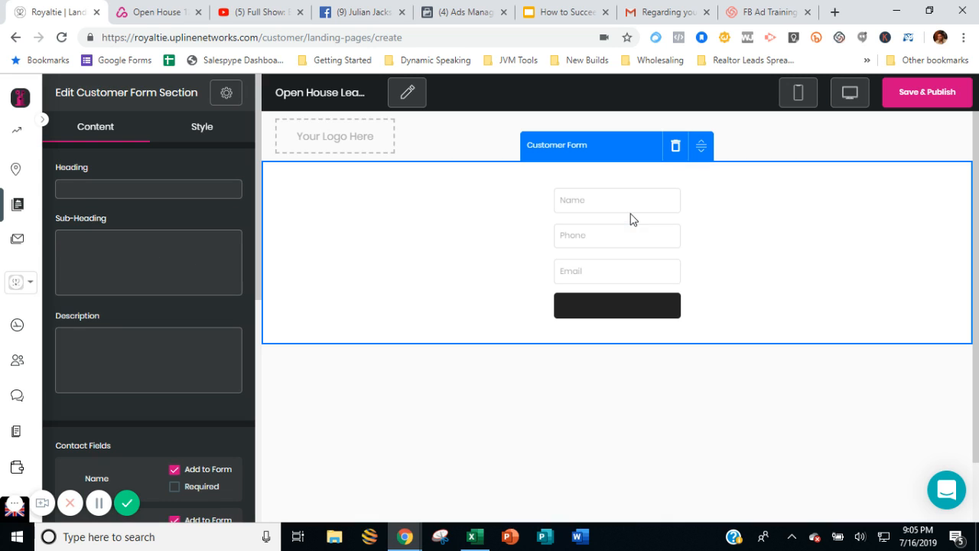
pyautogui.click(105, 188)
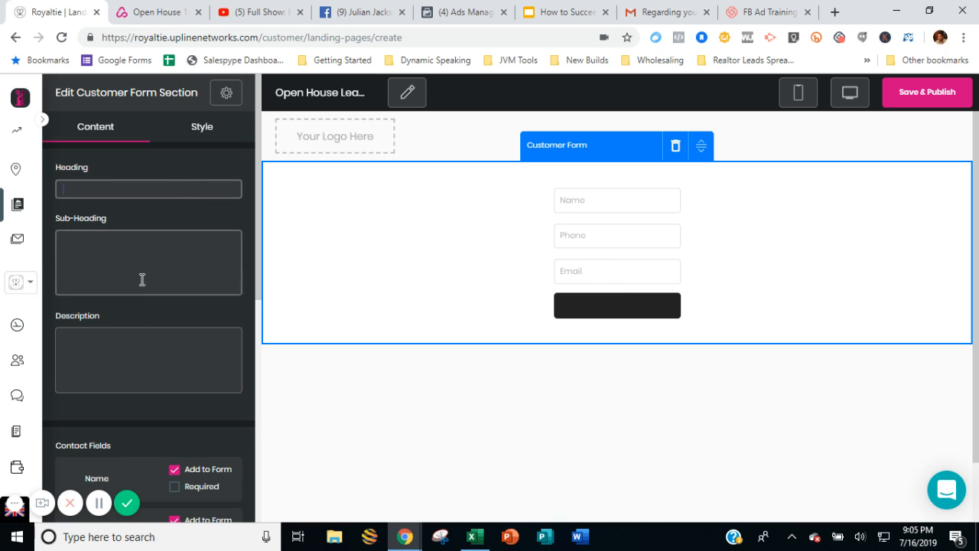
pyautogui.scroll(-4, 148, 369)
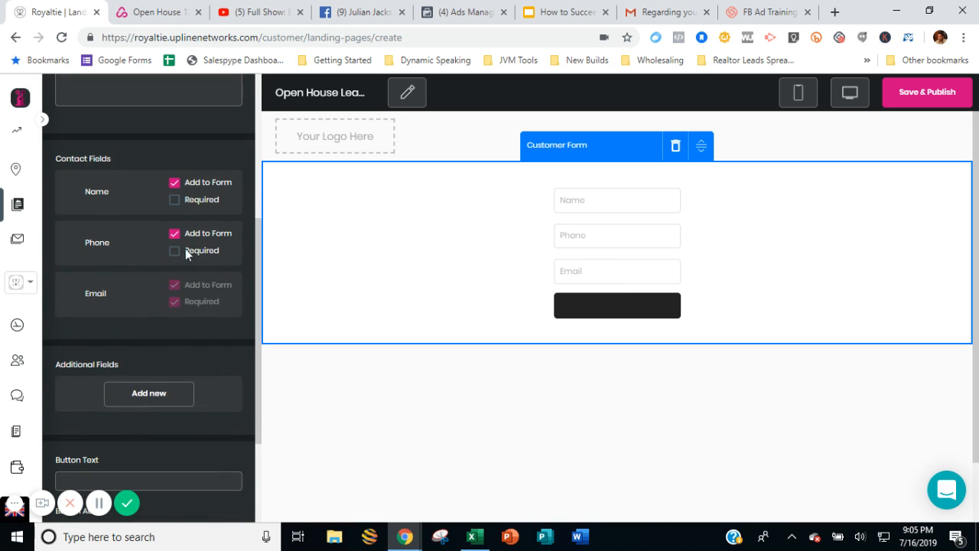
pyautogui.click(174, 202)
pyautogui.click(175, 251)
# Set the customer form's button text to "Register Here To Win"
pyautogui.scroll(-2, 148, 356)
pyautogui.scroll(1, 145, 362)
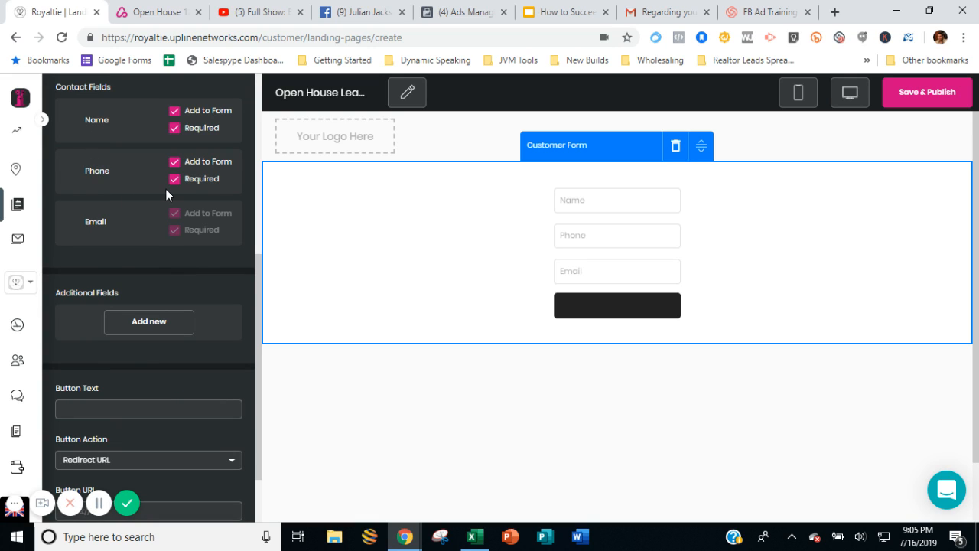
pyautogui.scroll(-1, 196, 298)
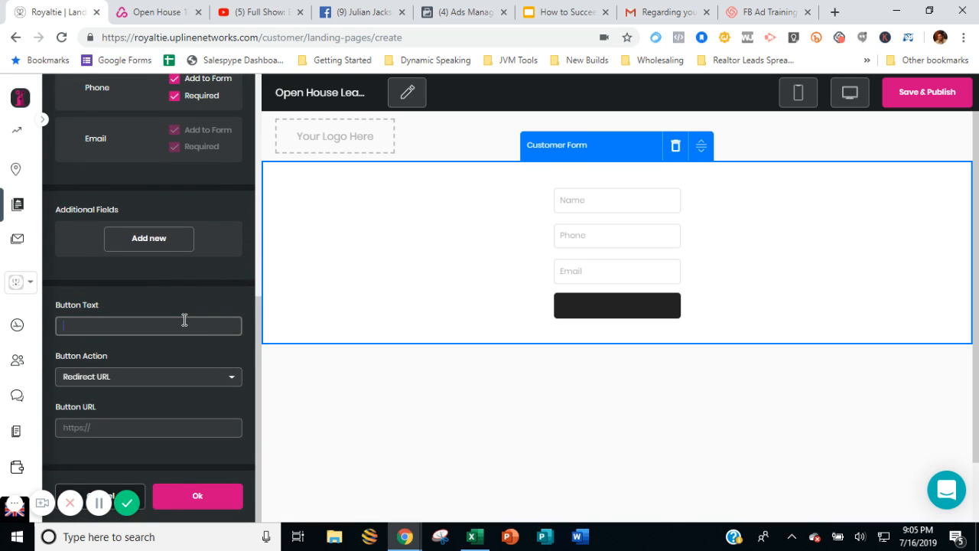
pyautogui.write('Register Here To Win')
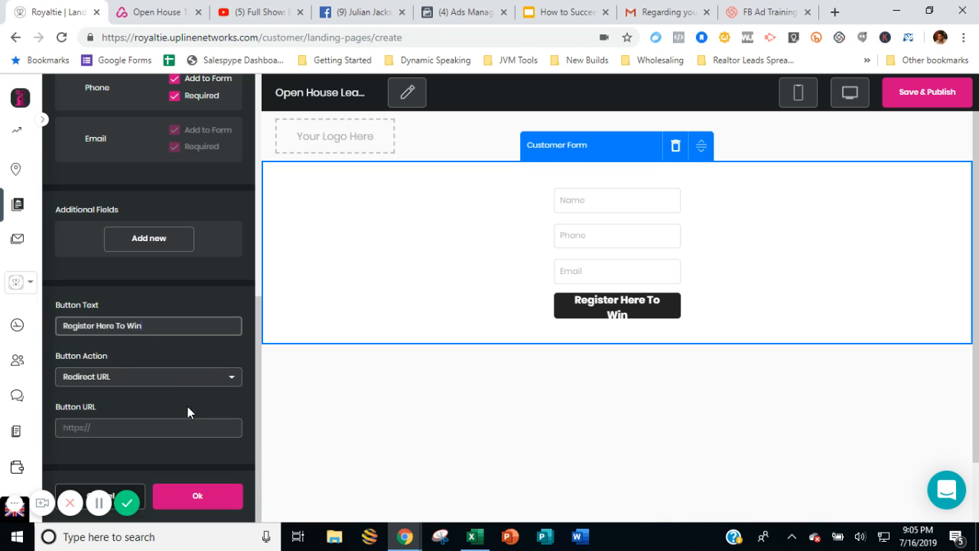
pyautogui.click(129, 377)
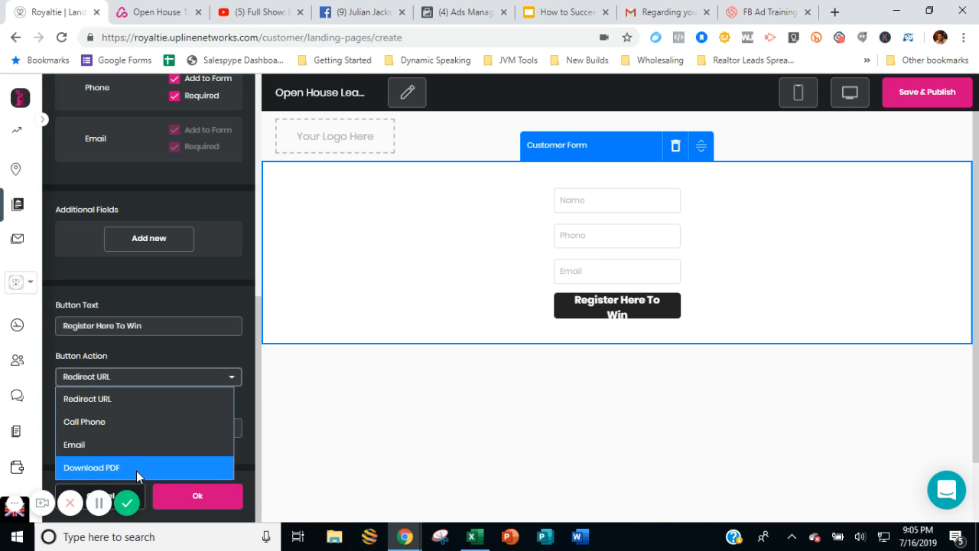
pyautogui.click(132, 399)
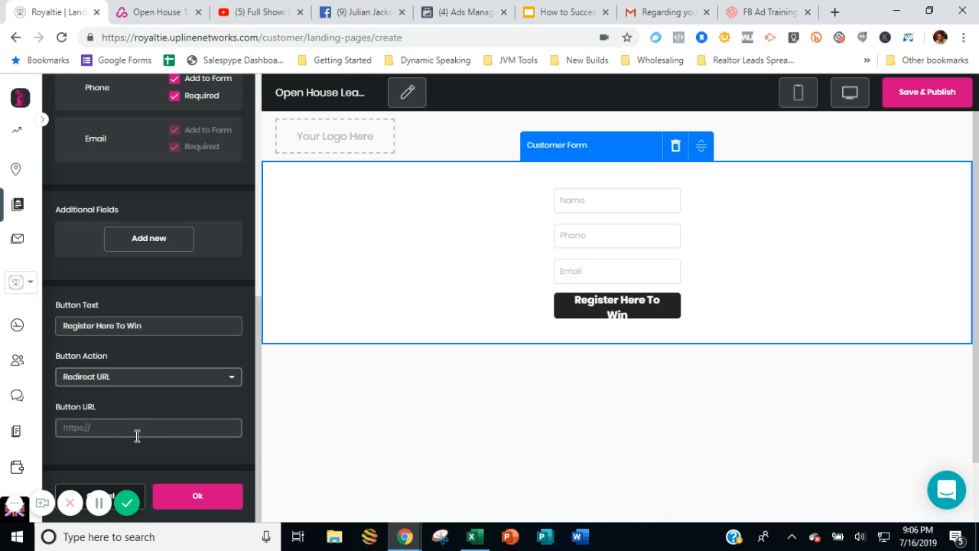
pyautogui.click(139, 429)
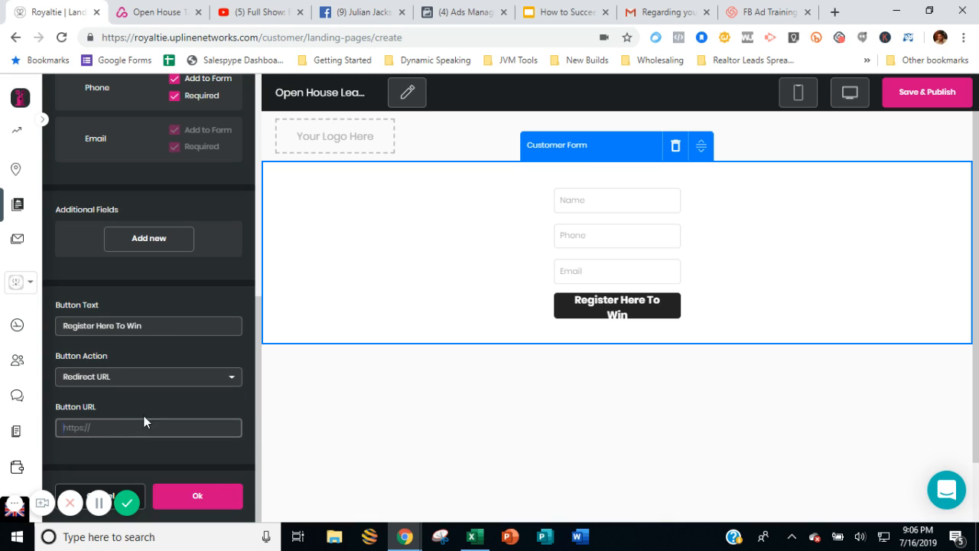
pyautogui.click(162, 11)
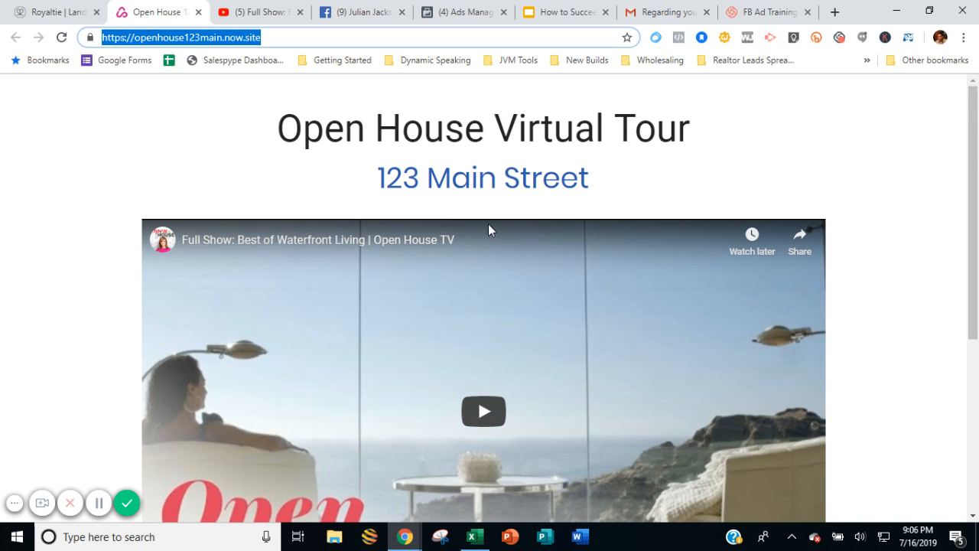
pyautogui.scroll(-4, 488, 230)
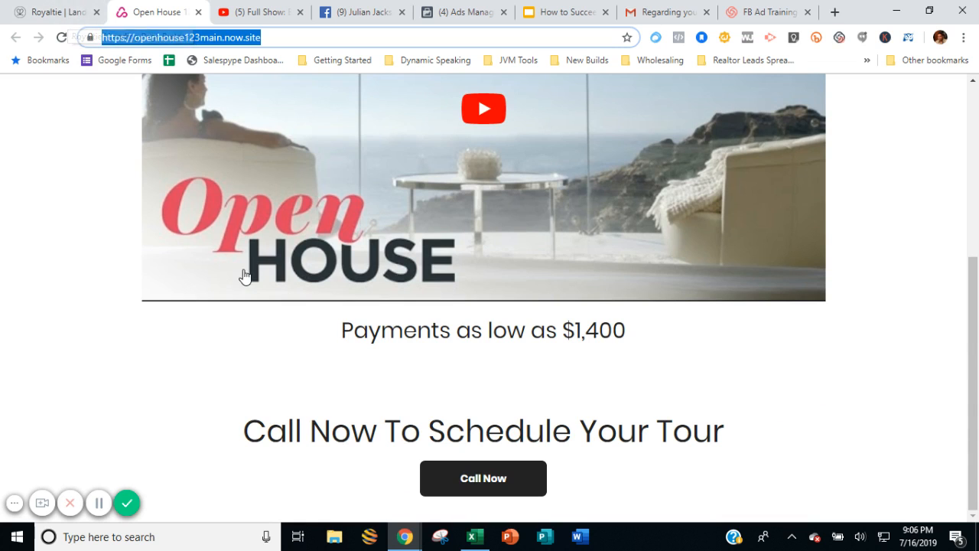
pyautogui.click(68, 19)
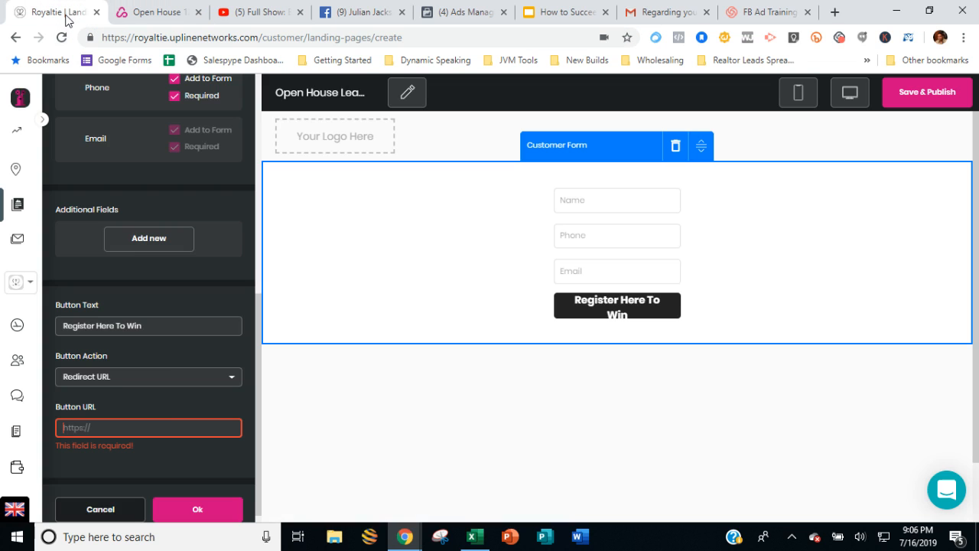
pyautogui.rightClick(168, 425)
pyautogui.click(202, 315)
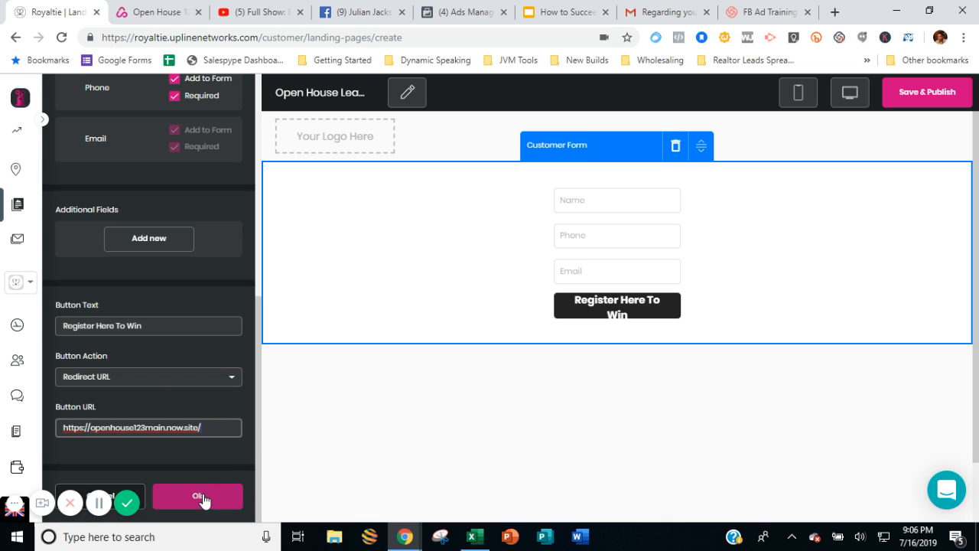
# Set the form's button size to Large in its style settings
pyautogui.scroll(2, 204, 468)
pyautogui.scroll(3, 125, 209)
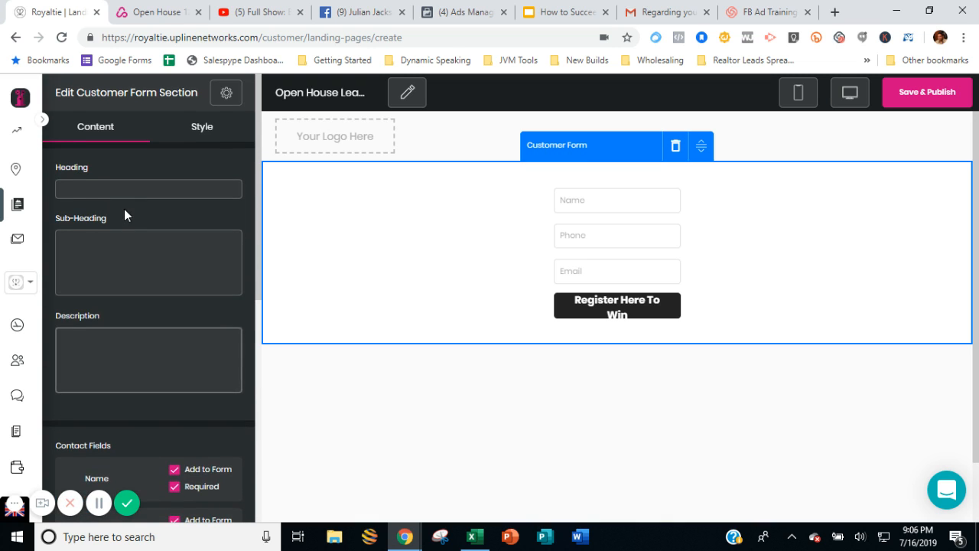
pyautogui.click(206, 127)
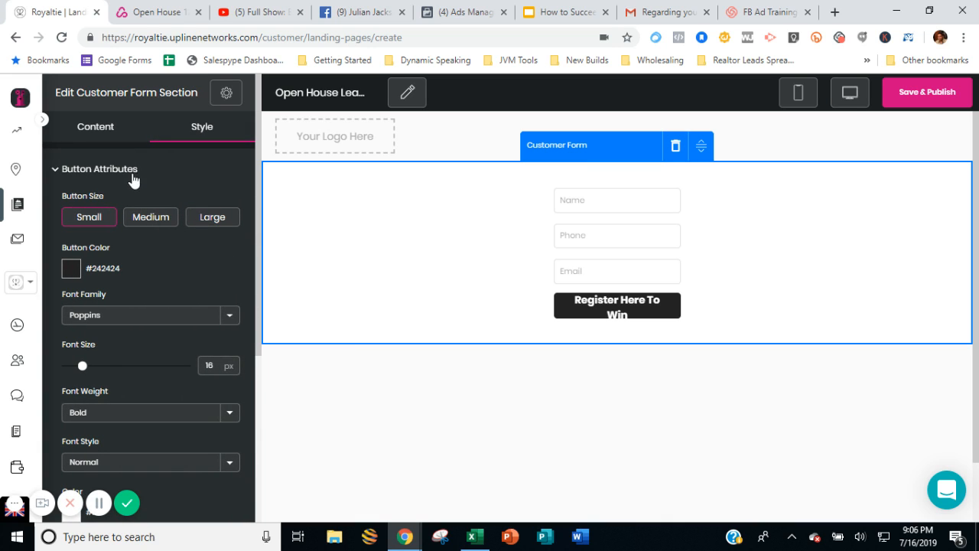
pyautogui.click(199, 221)
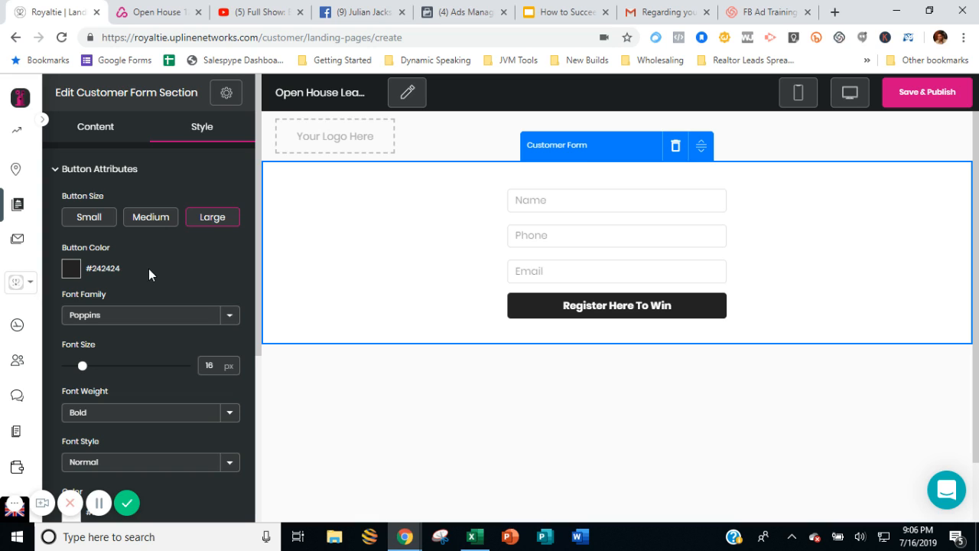
# Try several font sizes for the form's button text and settle on 23 px
pyautogui.click(95, 365)
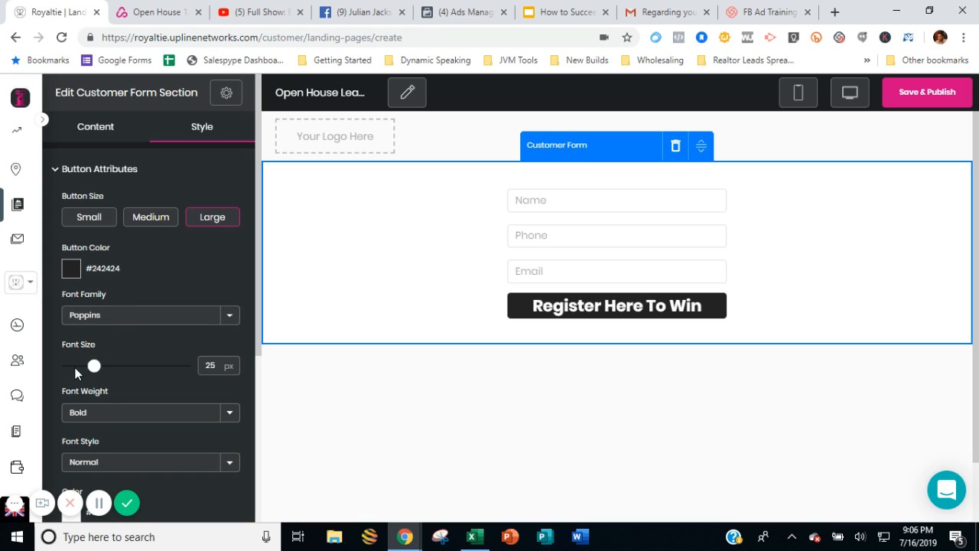
pyautogui.click(75, 365)
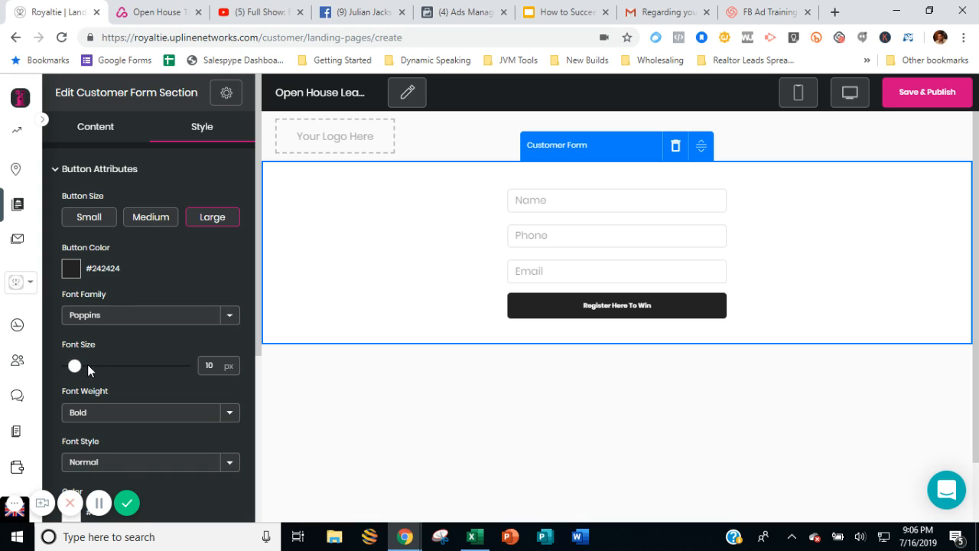
pyautogui.click(82, 365)
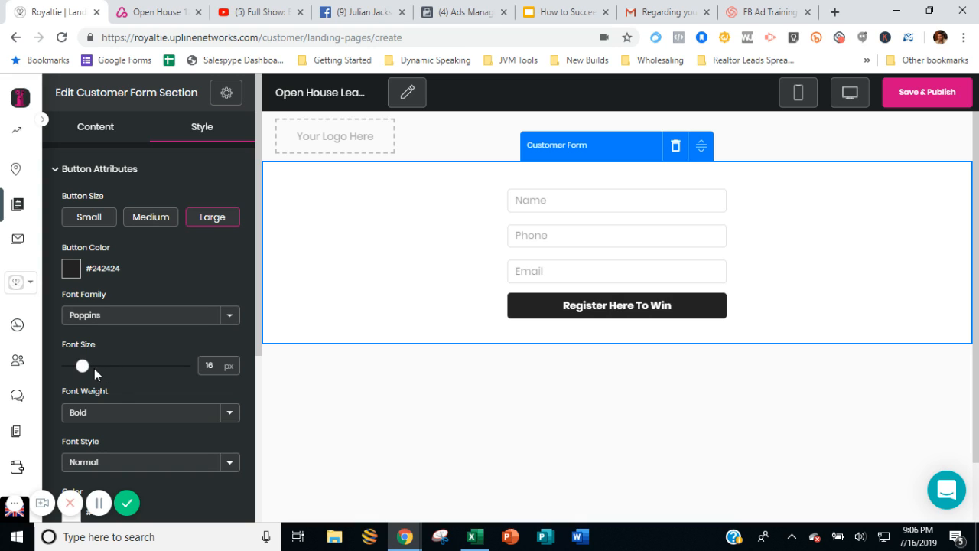
pyautogui.click(93, 365)
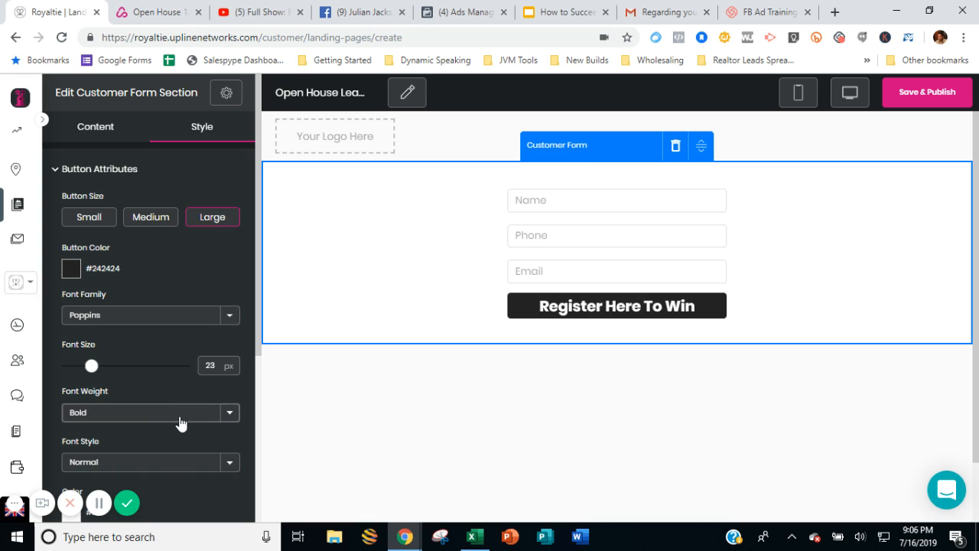
# Apply the customer form section's settings, then save and publish the lead capture landing page
pyautogui.scroll(-1, 171, 408)
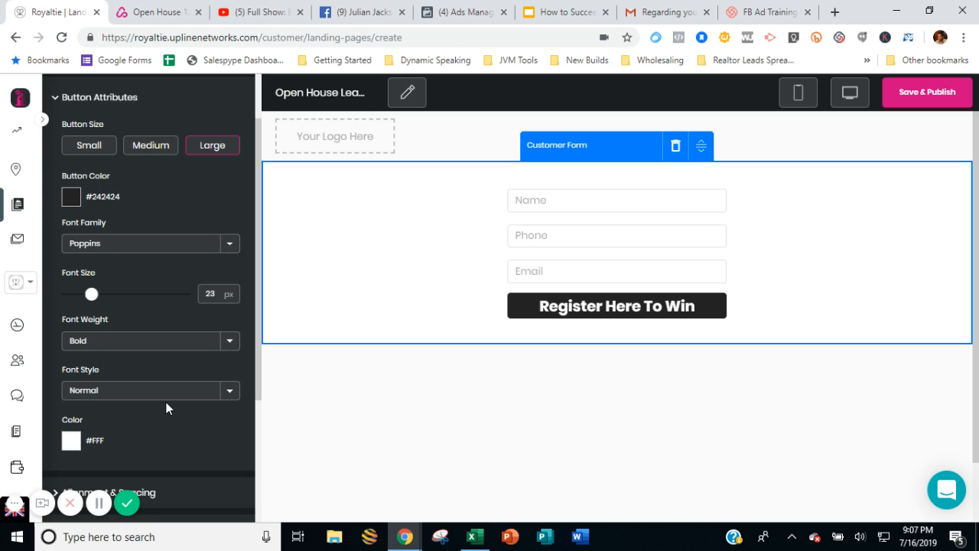
pyautogui.scroll(-3, 166, 406)
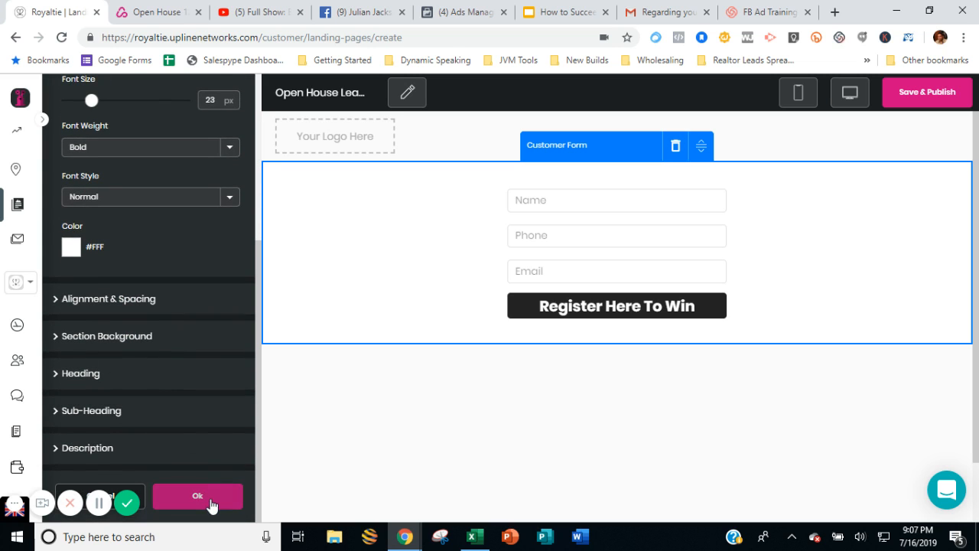
pyautogui.click(210, 502)
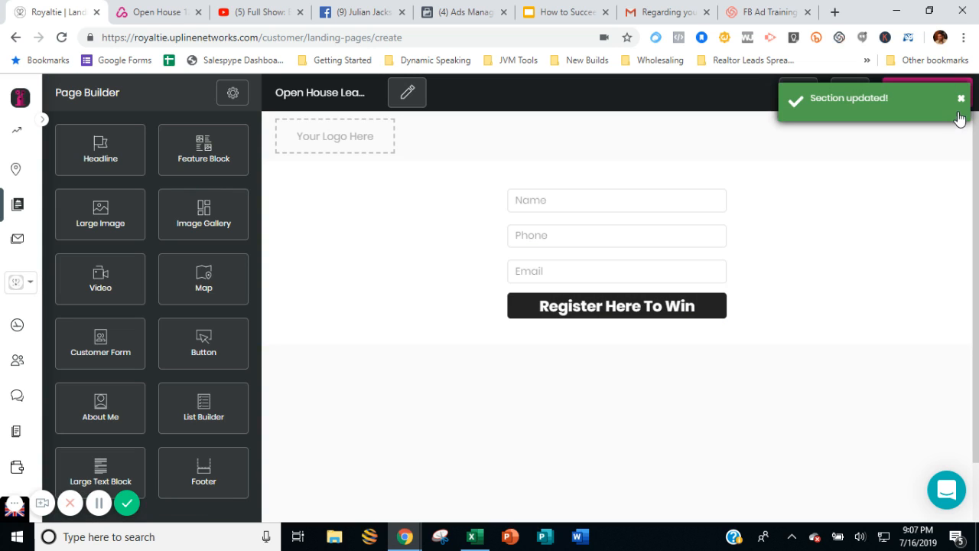
pyautogui.click(938, 96)
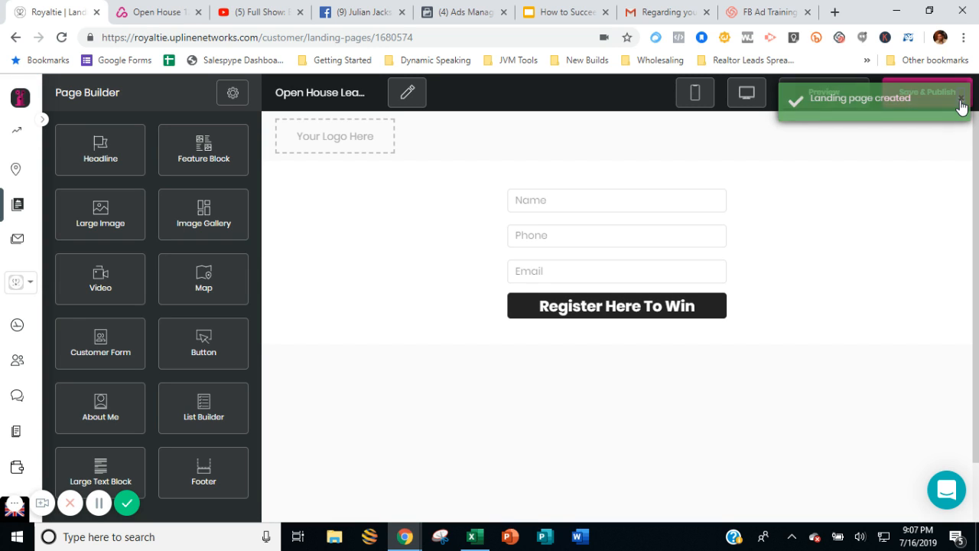
pyautogui.click(826, 93)
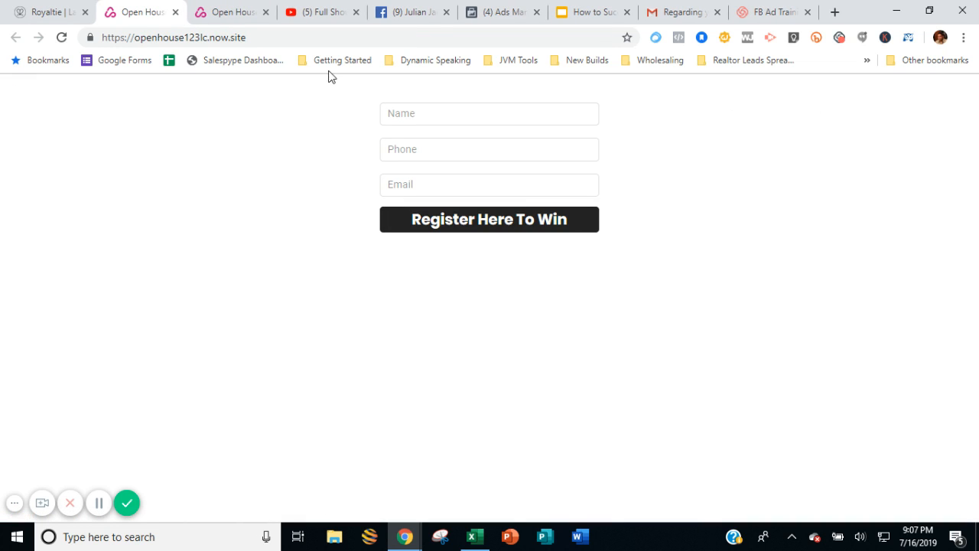
pyautogui.click(207, 38)
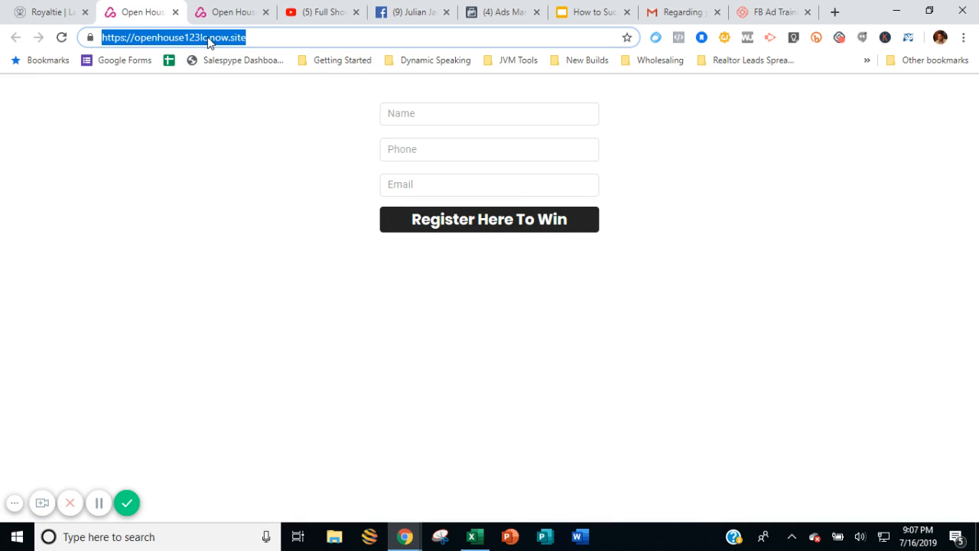
pyautogui.rightClick(207, 40)
pyautogui.click(261, 114)
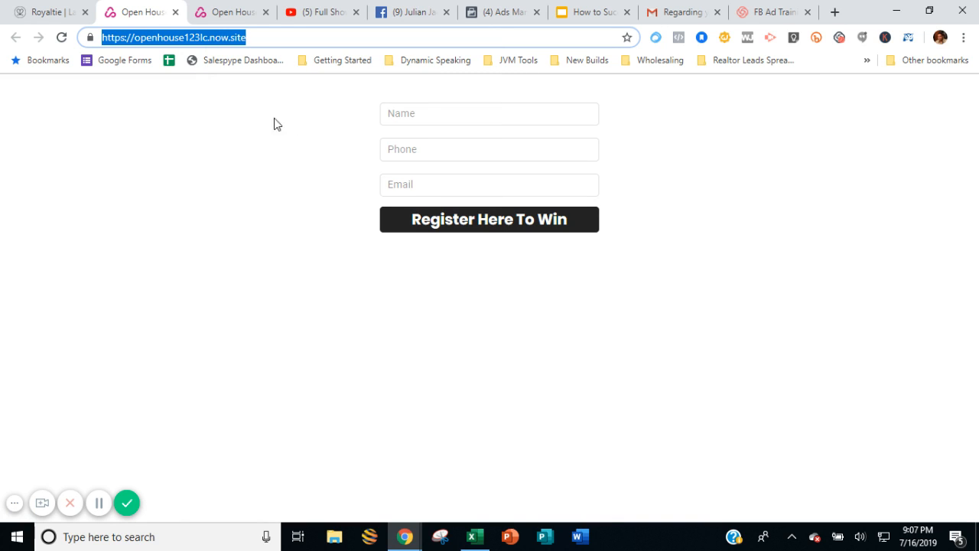